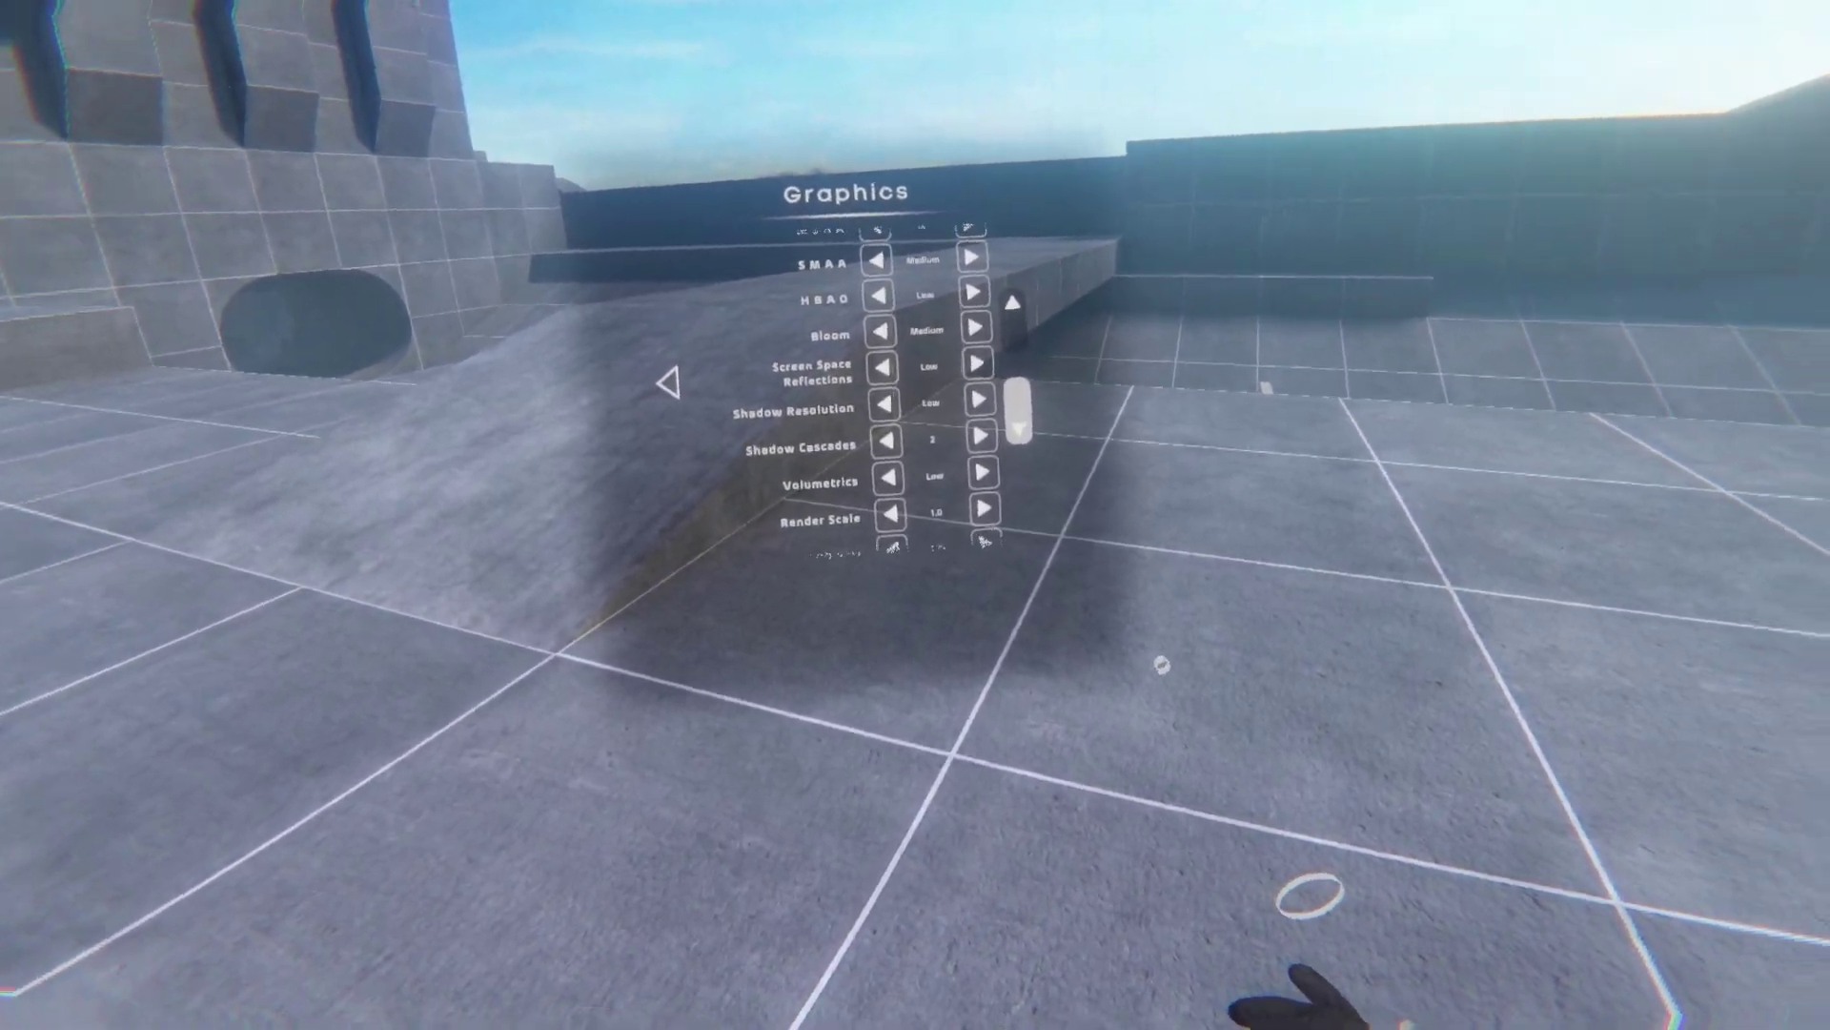
{"action": "scroll", "coordinate": [1242, 681], "scroll_direction": "down", "scroll_amount": 1}
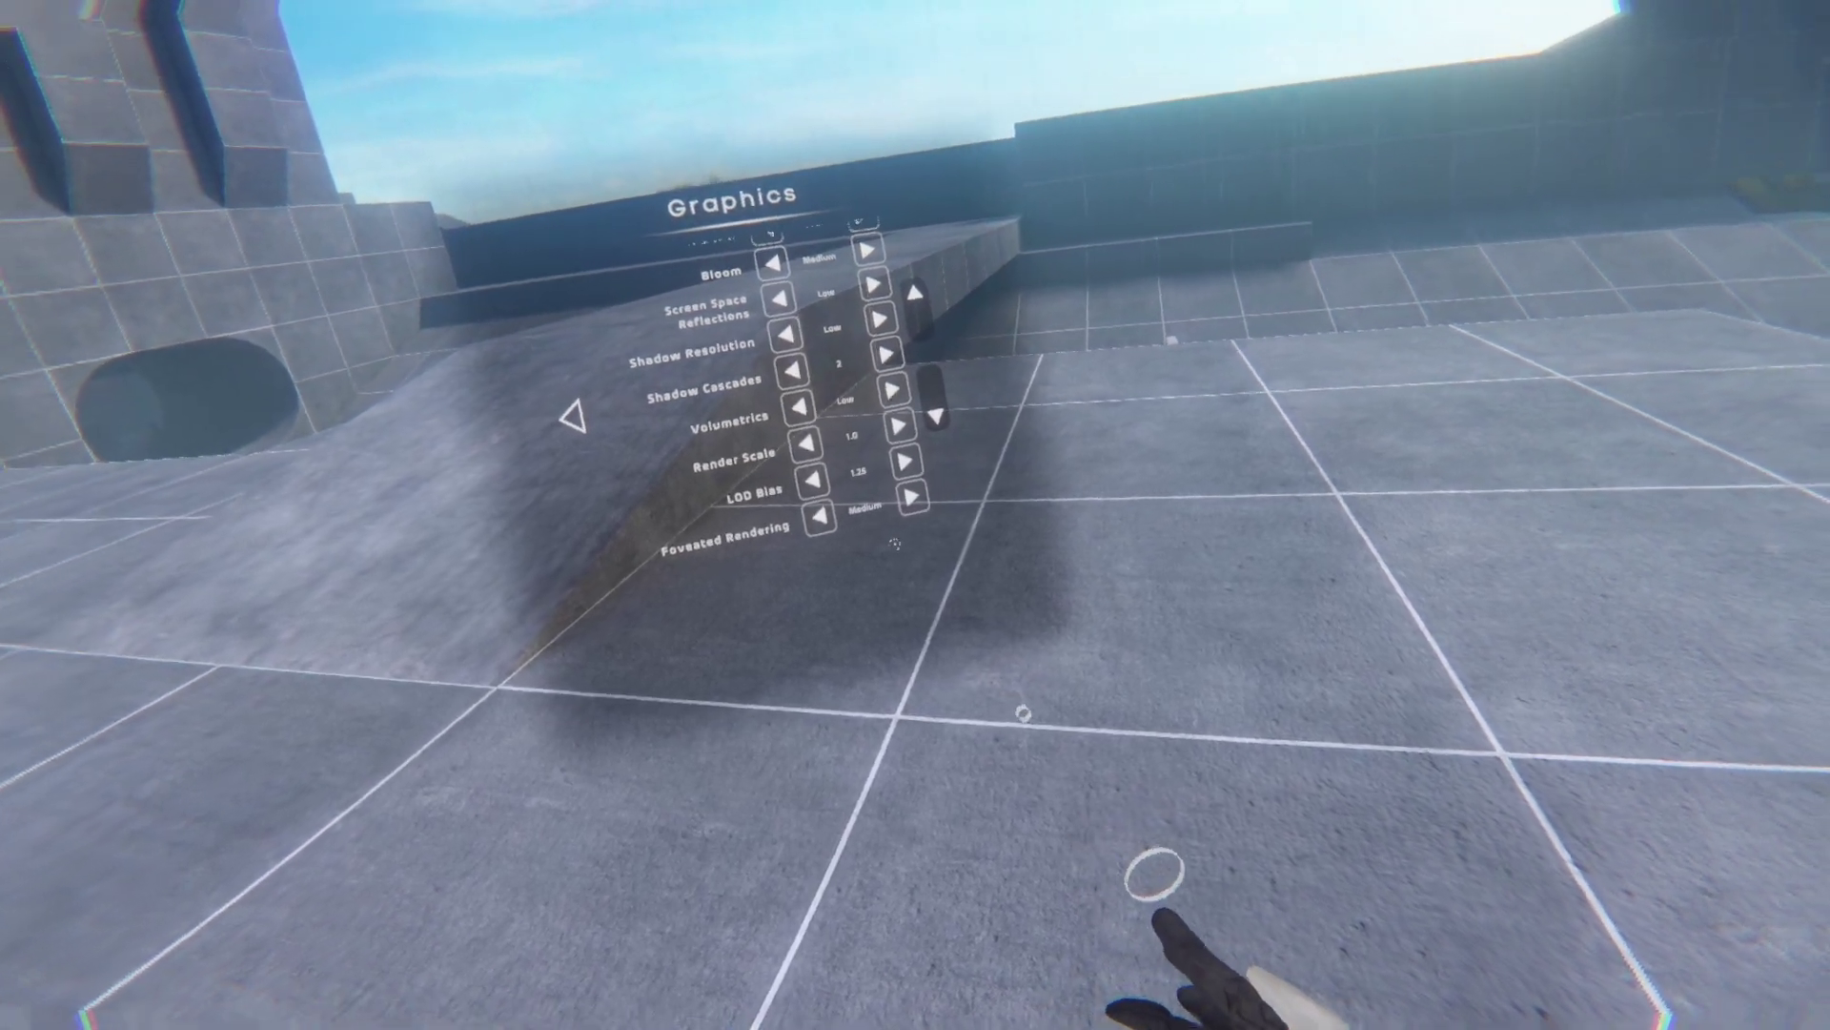
Leave the Graphics settings and return to the Options list with Control, Body and Graphics
{"action": "key", "text": "Escape"}
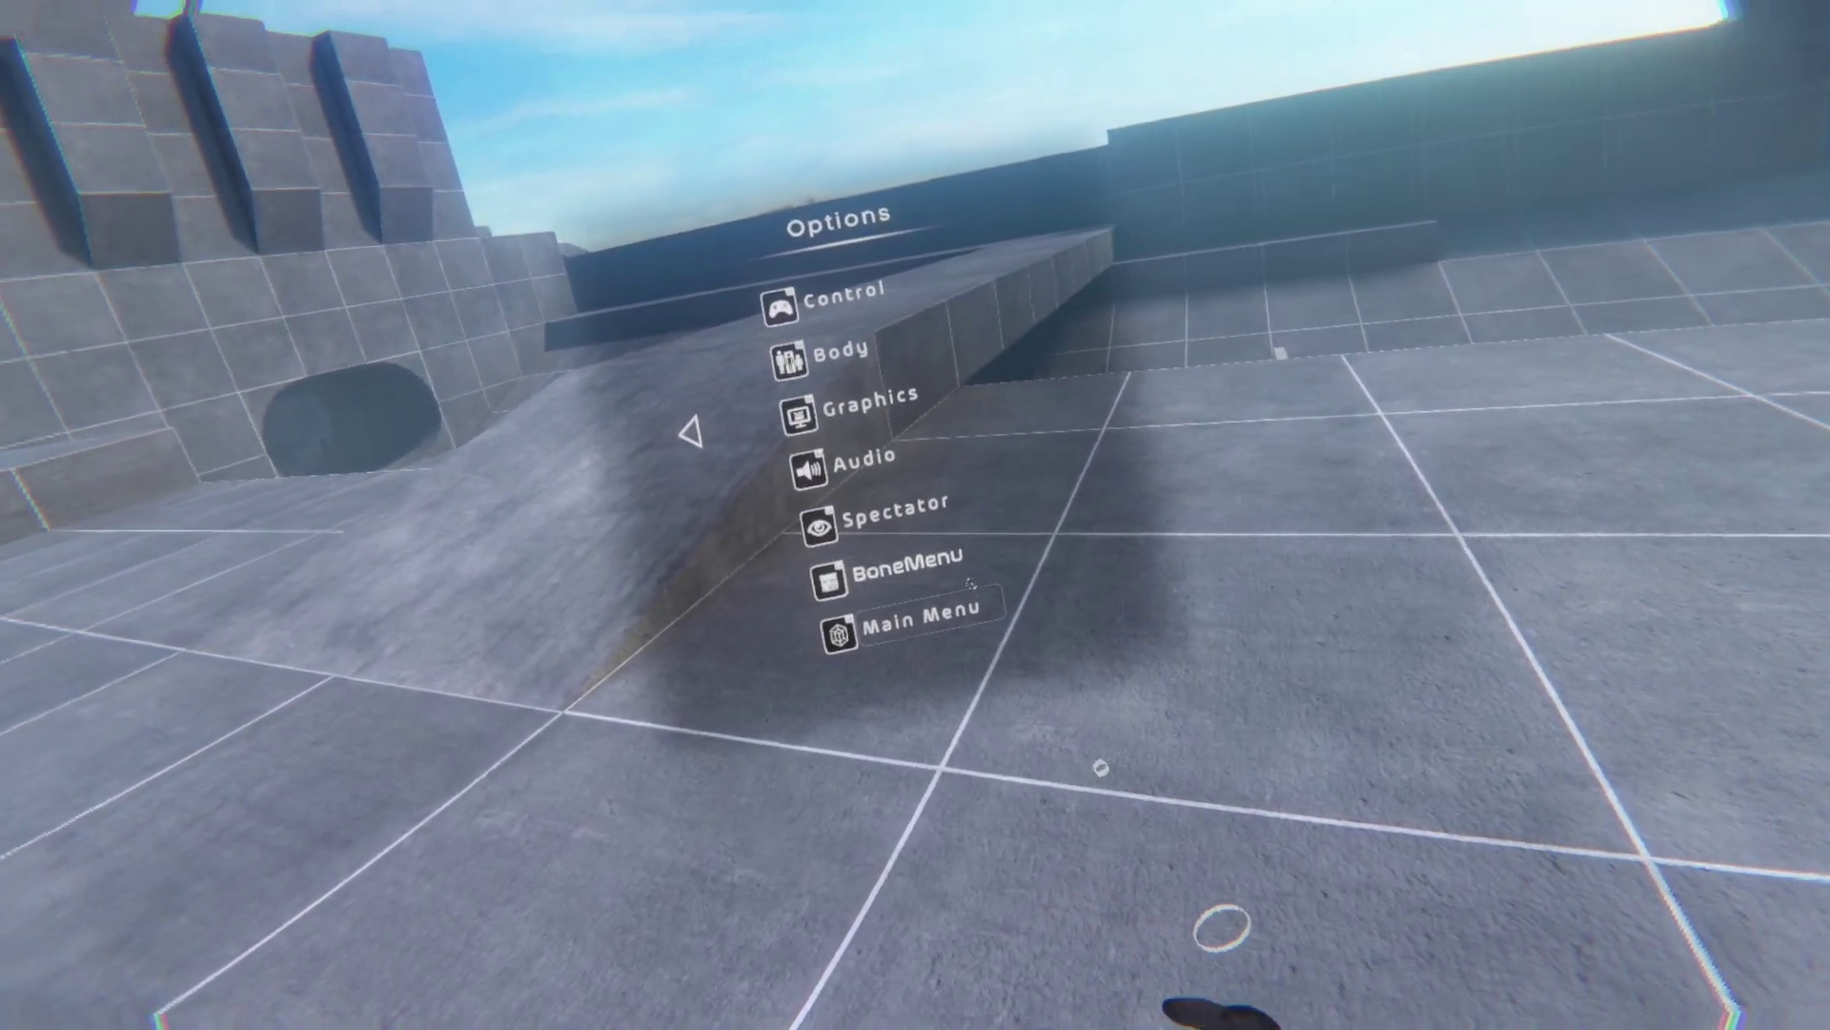